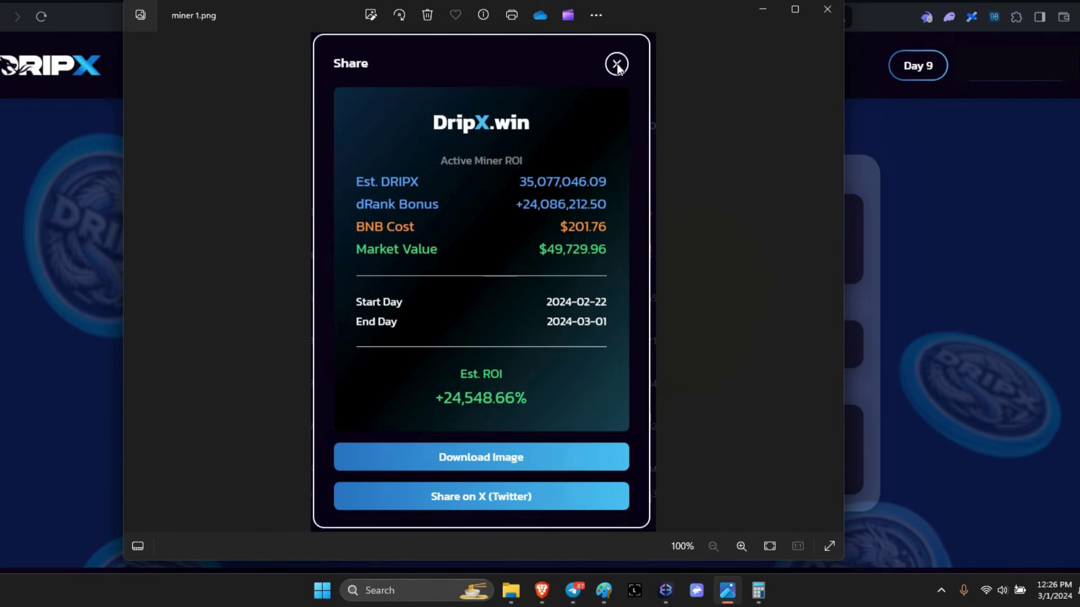
# Step: Close the miner share image and claim the 100% complete miner from the miners list
pyautogui.click(825, 12)
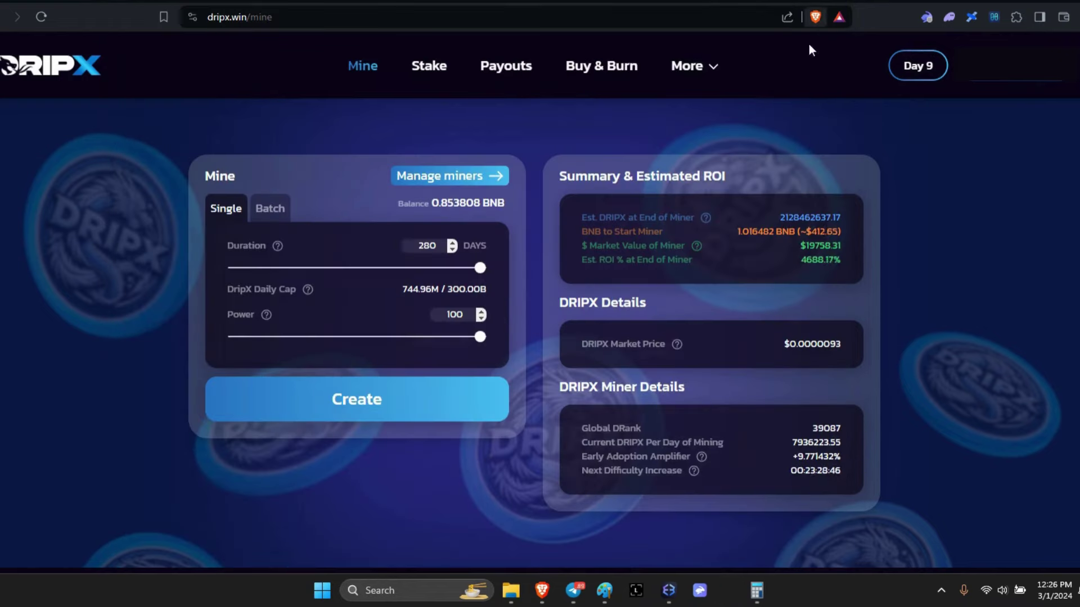
pyautogui.click(457, 177)
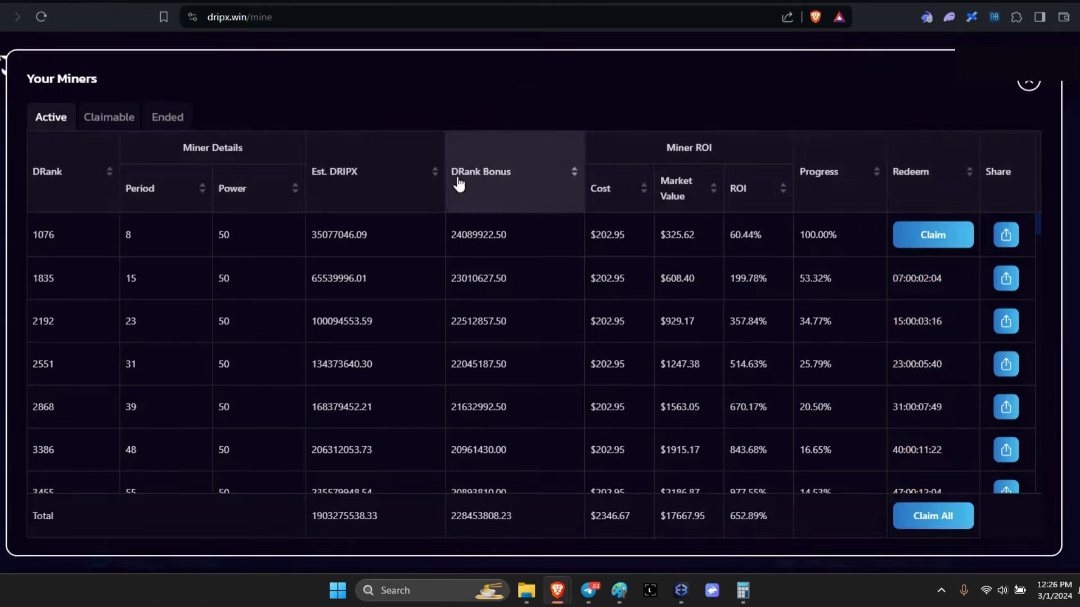
pyautogui.click(926, 236)
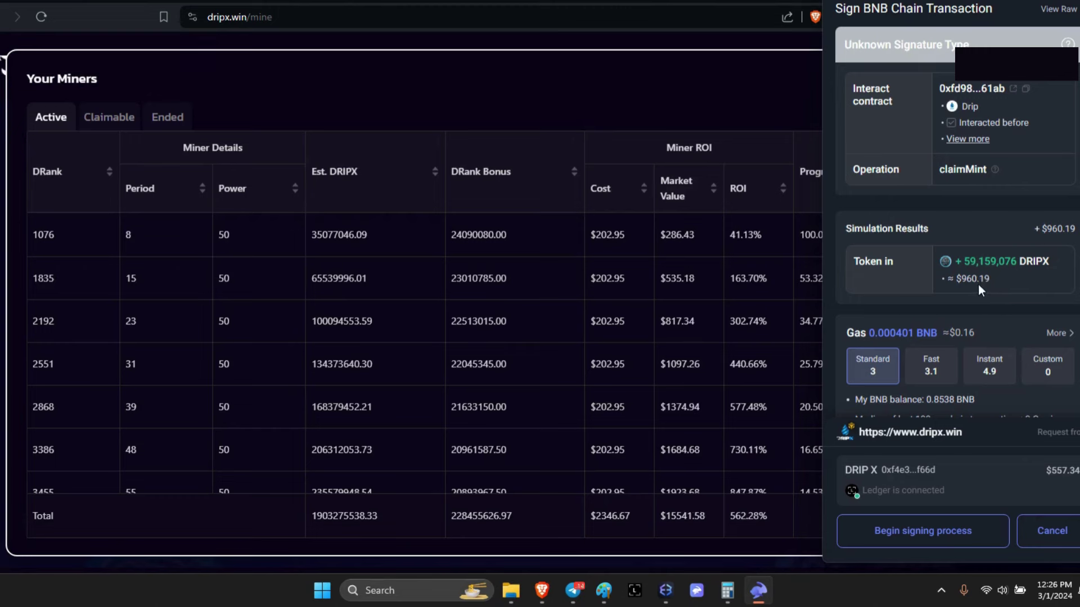
# Step: Sign the claimMint transaction on the Ledger, retrying after the first rejection
pyautogui.click(927, 532)
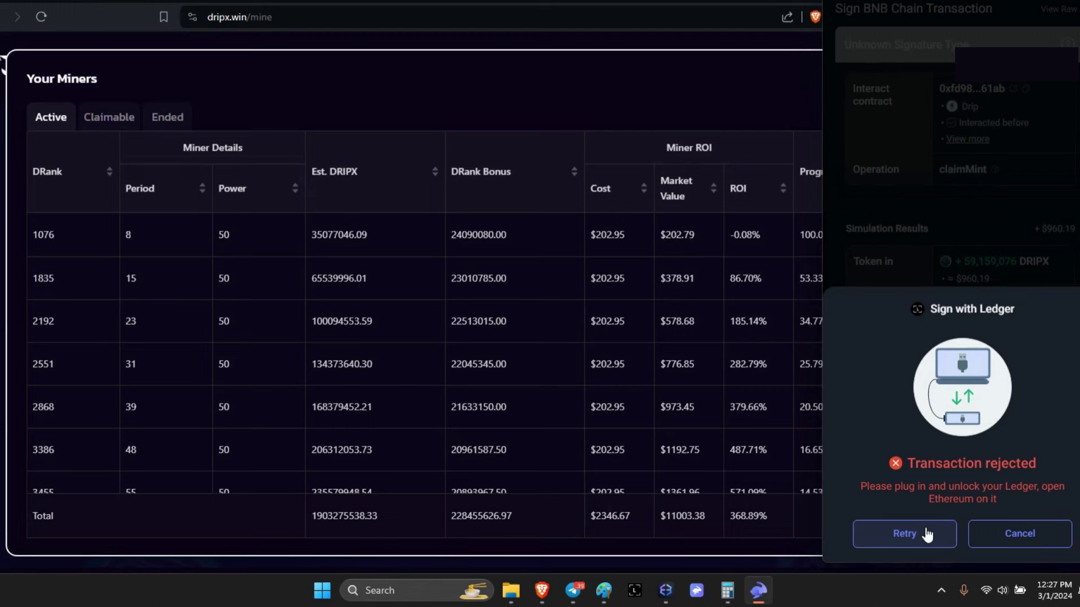
pyautogui.click(927, 535)
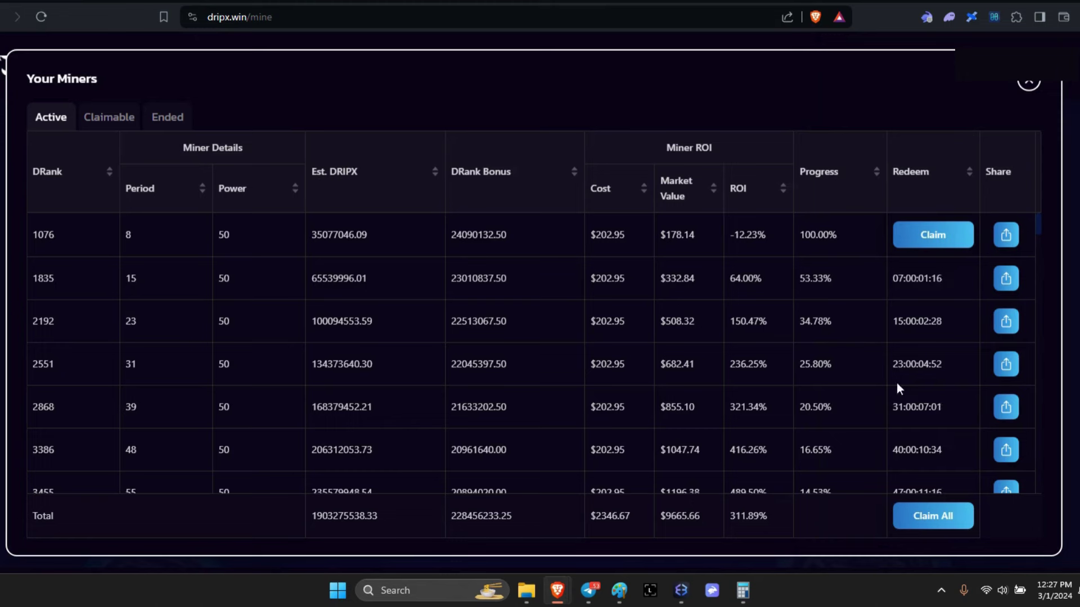
# Step: Claim the finished 8-day DRank 1076 miner and view it under Ended miners
pyautogui.click(925, 247)
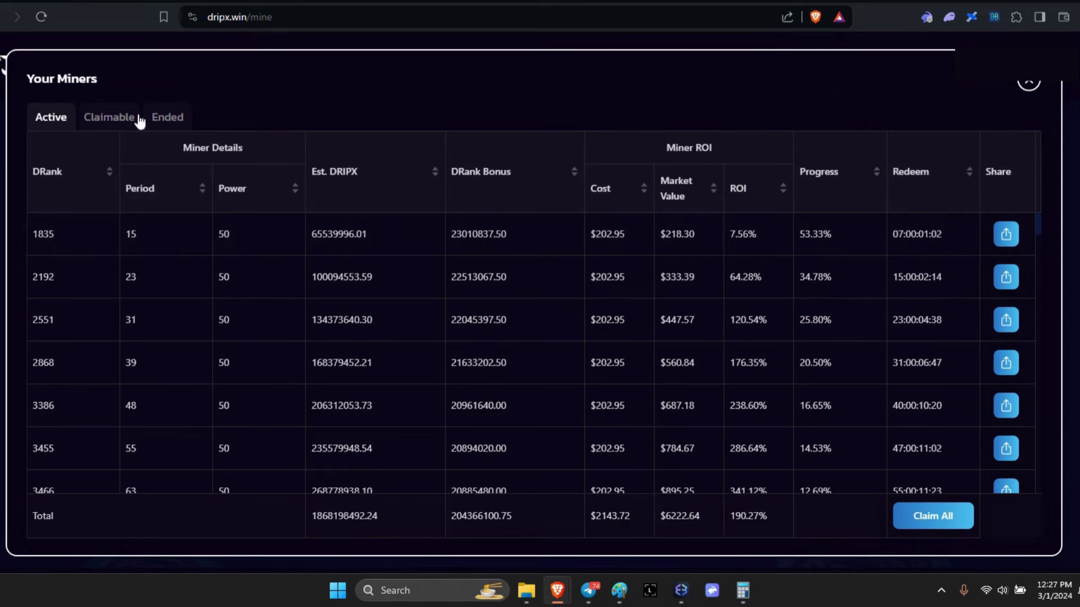
pyautogui.click(167, 117)
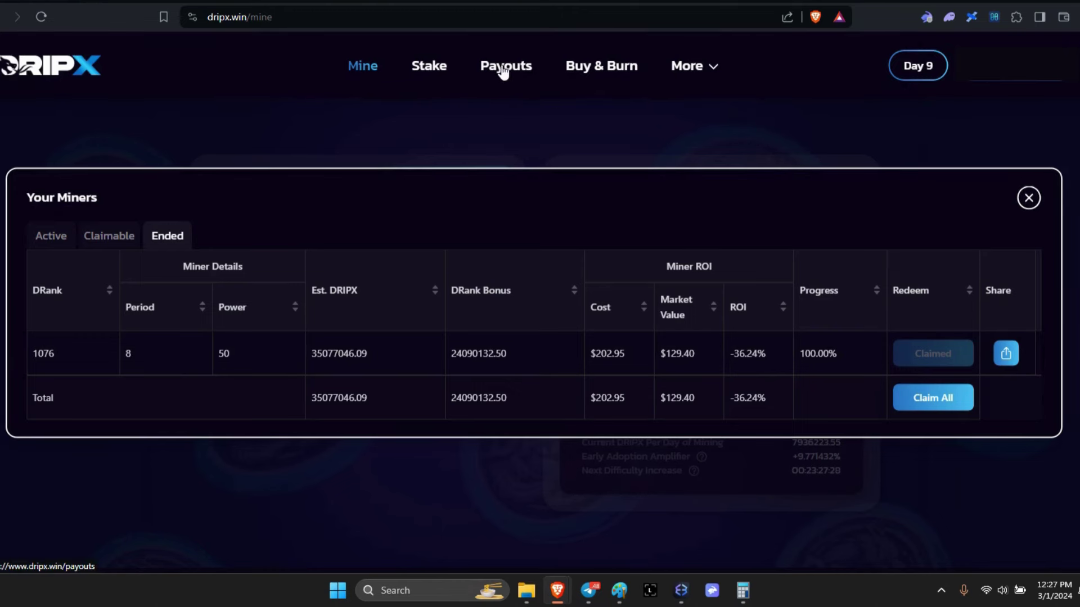
# Step: Enter a 50,000,000 DRIPX stake with the 28-day duration on the Stake page
pyautogui.click(439, 72)
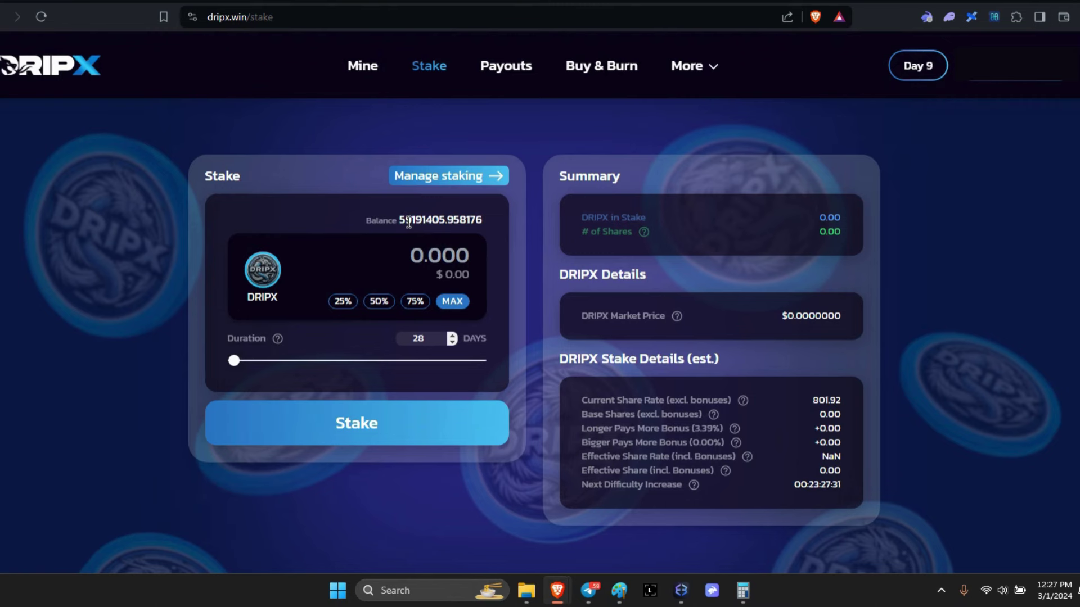
pyautogui.moveTo(407, 221); pyautogui.dragTo(410, 222)
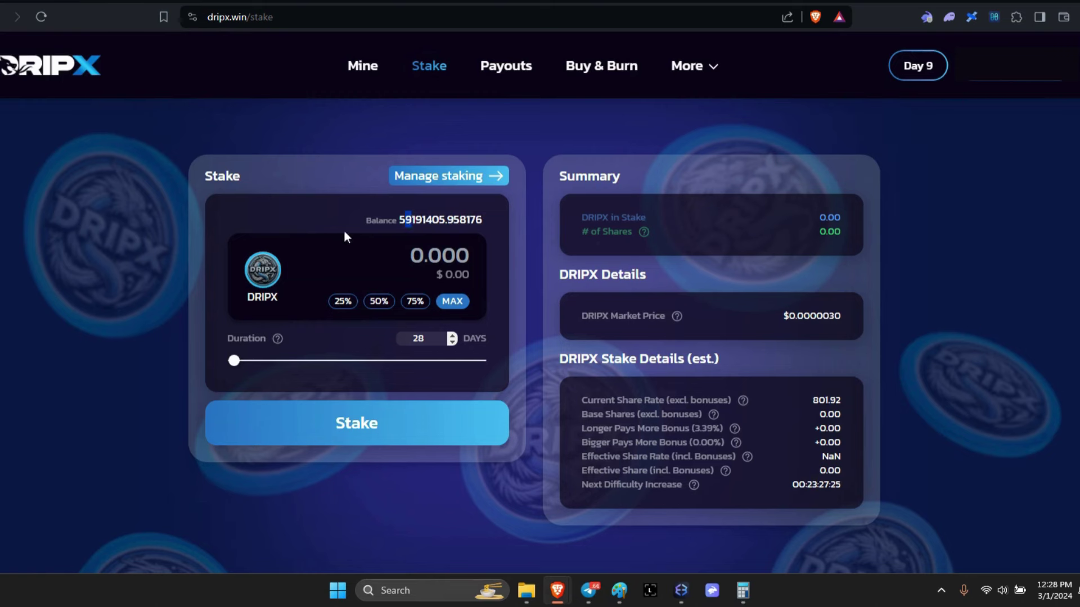
pyautogui.click(444, 249)
pyautogui.write('500')
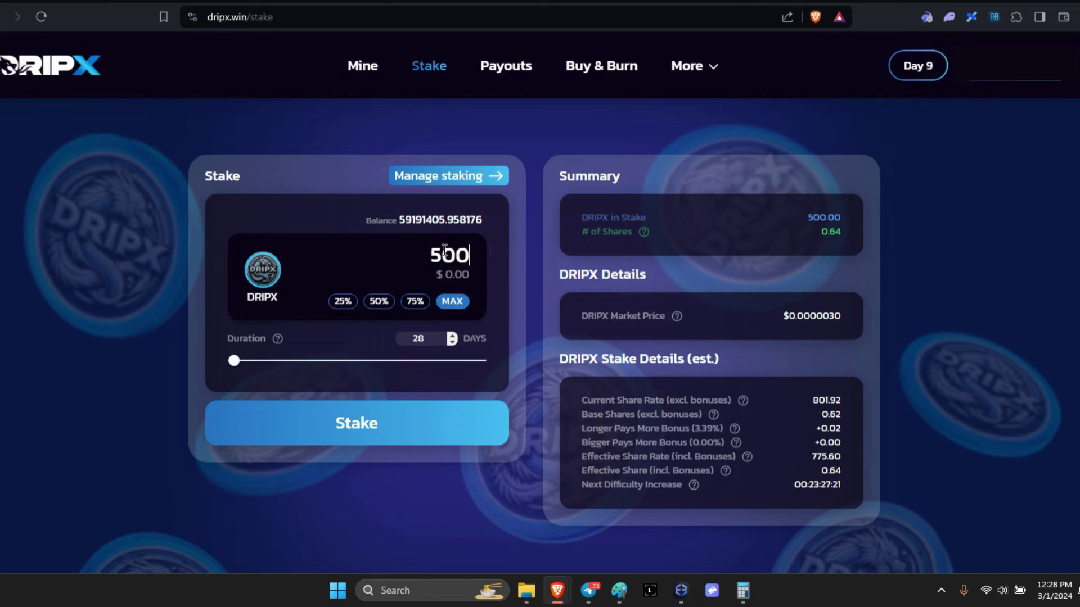
pyautogui.write('0000')
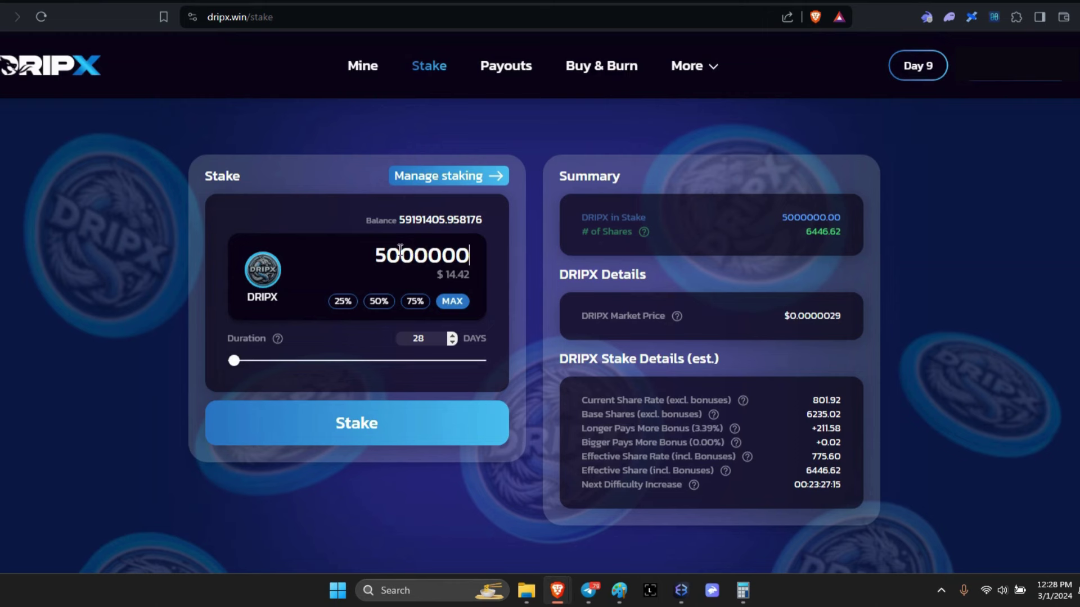
pyautogui.write('0')
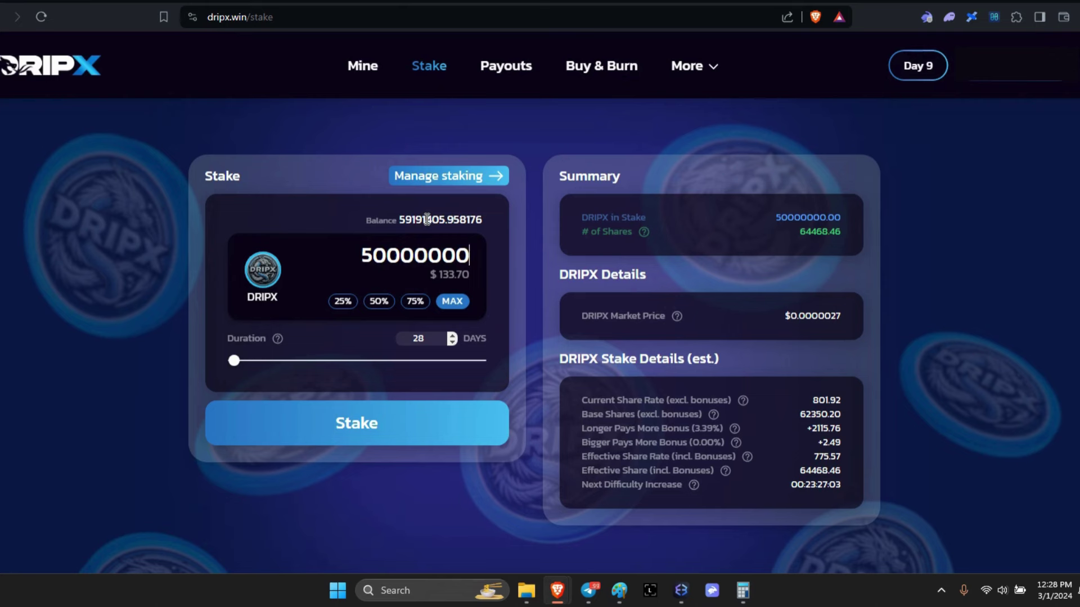
pyautogui.press('Left')
pyautogui.press('Left')
pyautogui.press('Left')
pyautogui.press('Left')
pyautogui.press('Left')
pyautogui.press('Left')
# Step: Submit the 50,000,000 DRIPX stake and sign it through Rabby with the Ledger
pyautogui.click(363, 433)
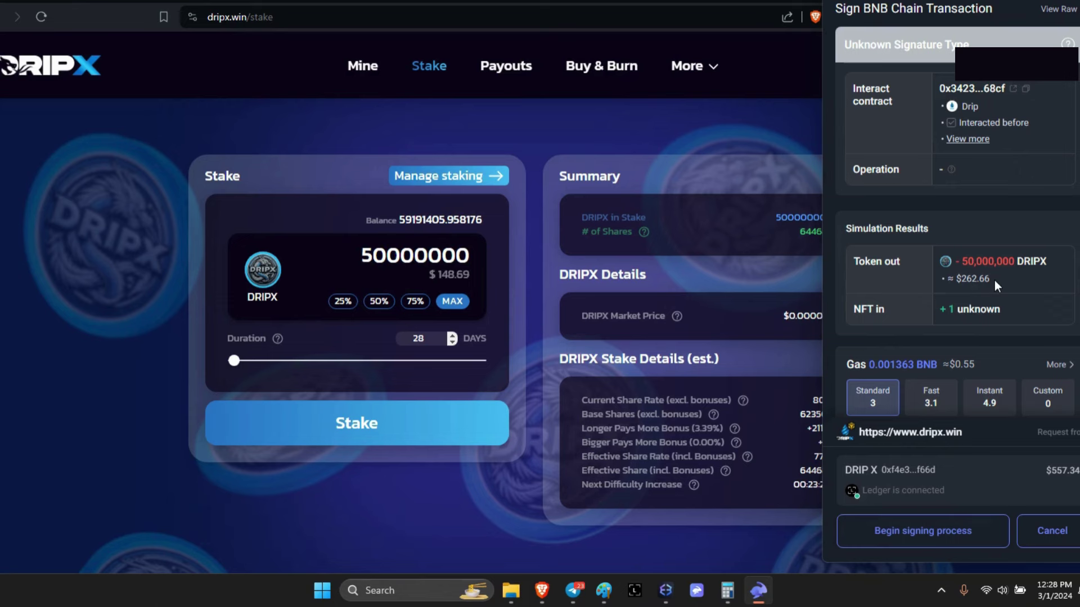
pyautogui.click(950, 524)
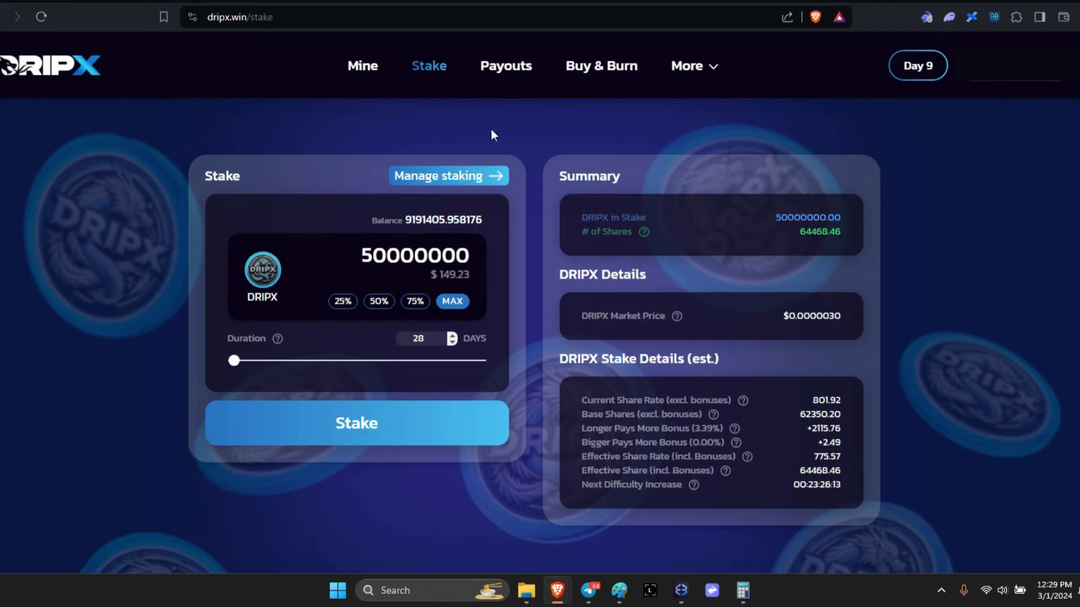
# Step: Review the Payouts page showing 69,196.67 active shares, then return to Stake
pyautogui.click(508, 68)
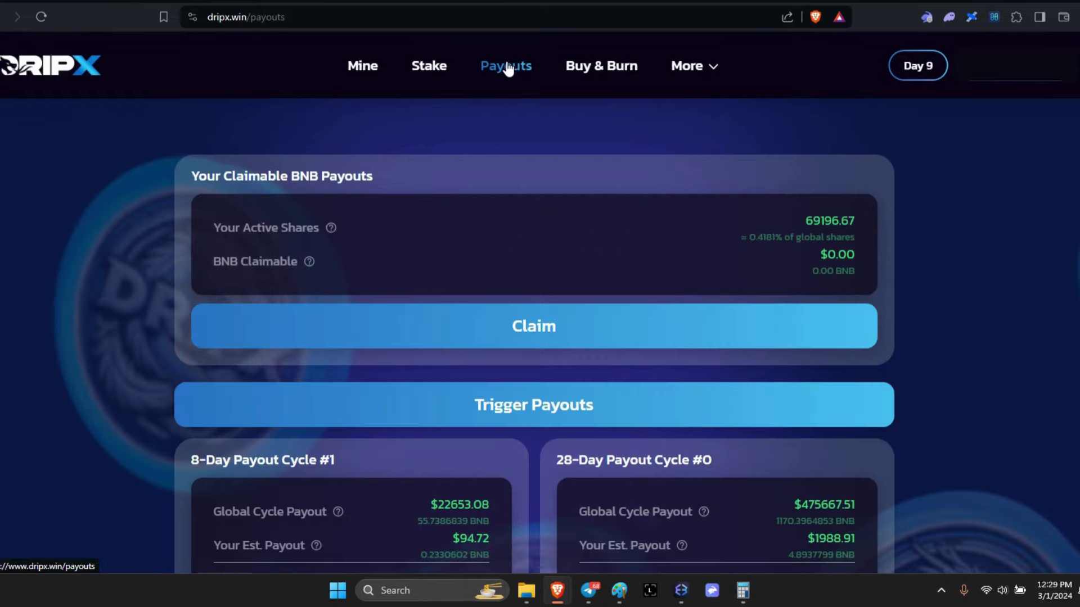
pyautogui.scroll(-5, 508, 68)
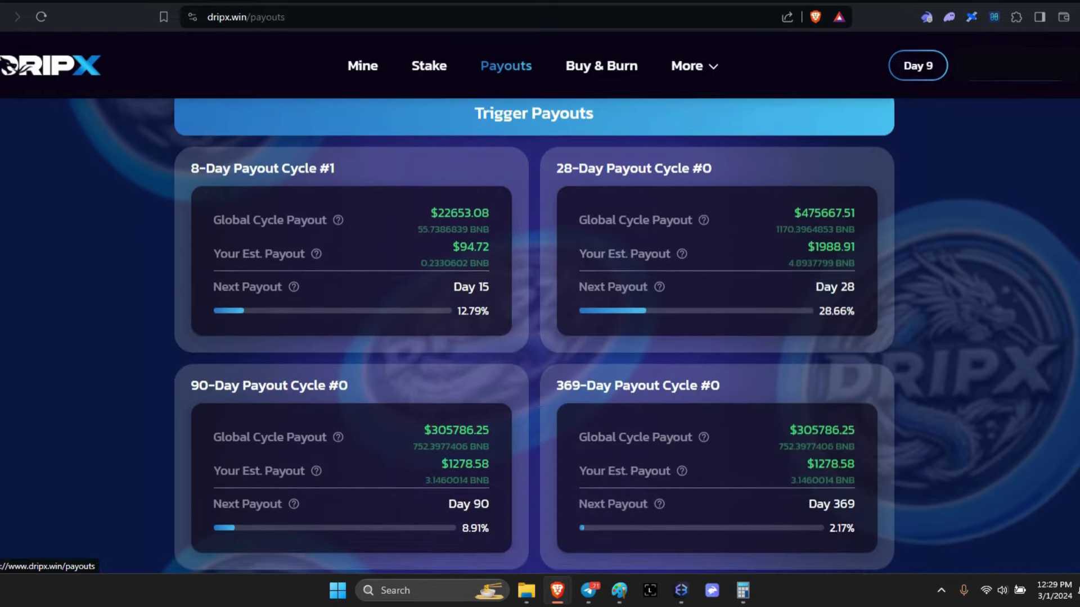
pyautogui.scroll(1, 508, 69)
pyautogui.scroll(-1, 508, 69)
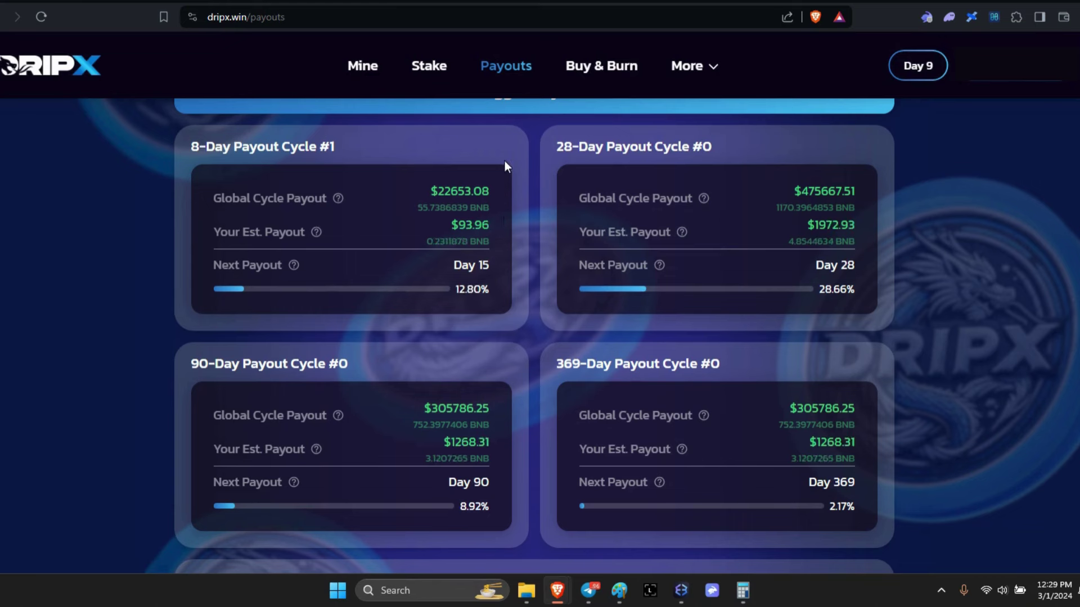
pyautogui.click(431, 70)
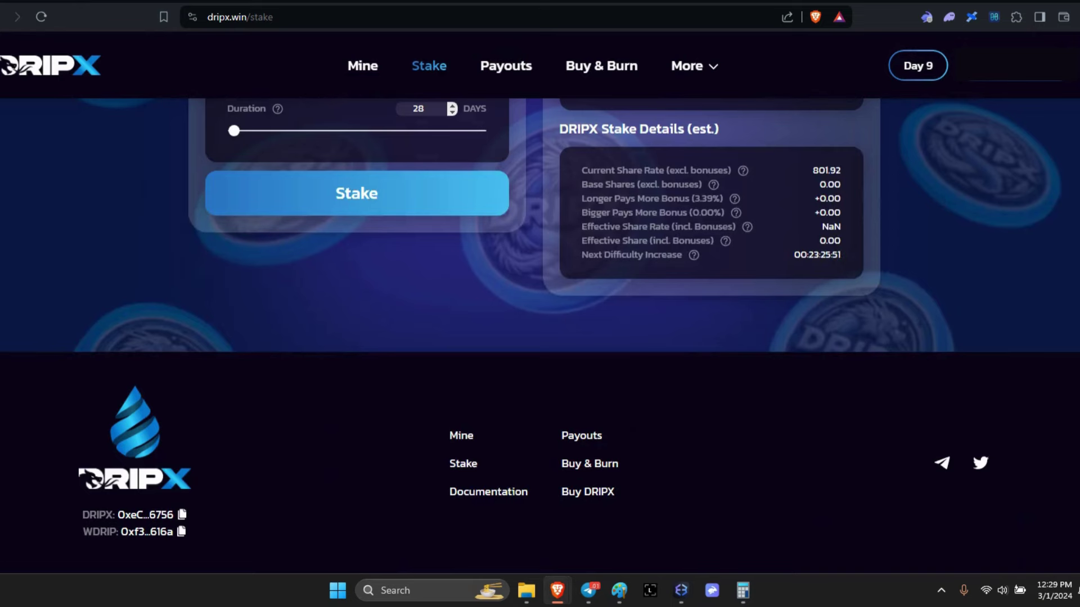
# Step: Fill the stake amount with the full 9,191,405.958176 DRIPX balance using MAX
pyautogui.scroll(4, 485, 163)
pyautogui.scroll(-1, 540, 338)
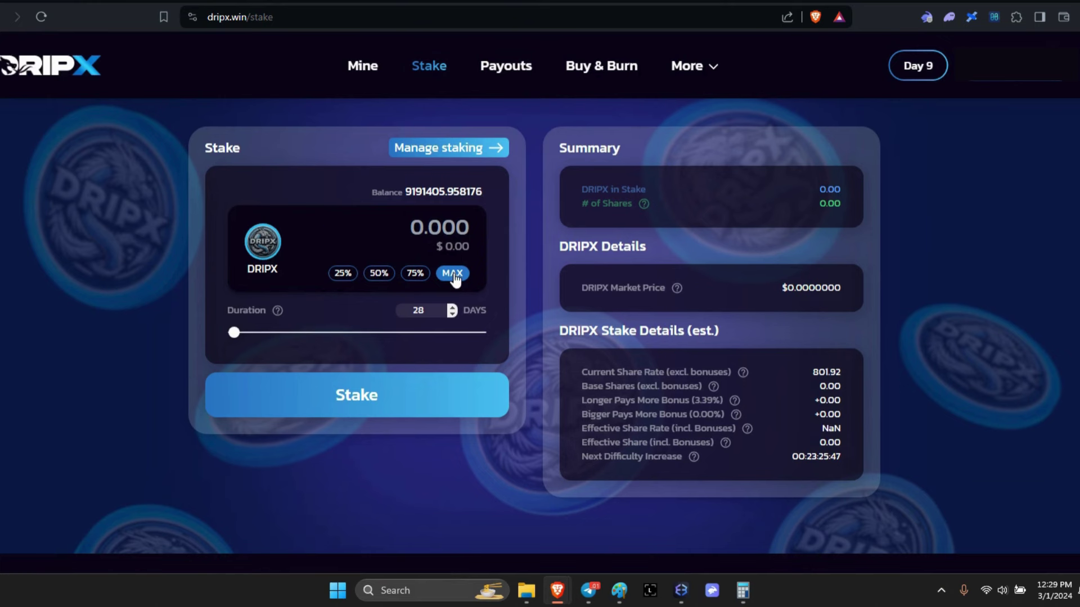
pyautogui.click(455, 276)
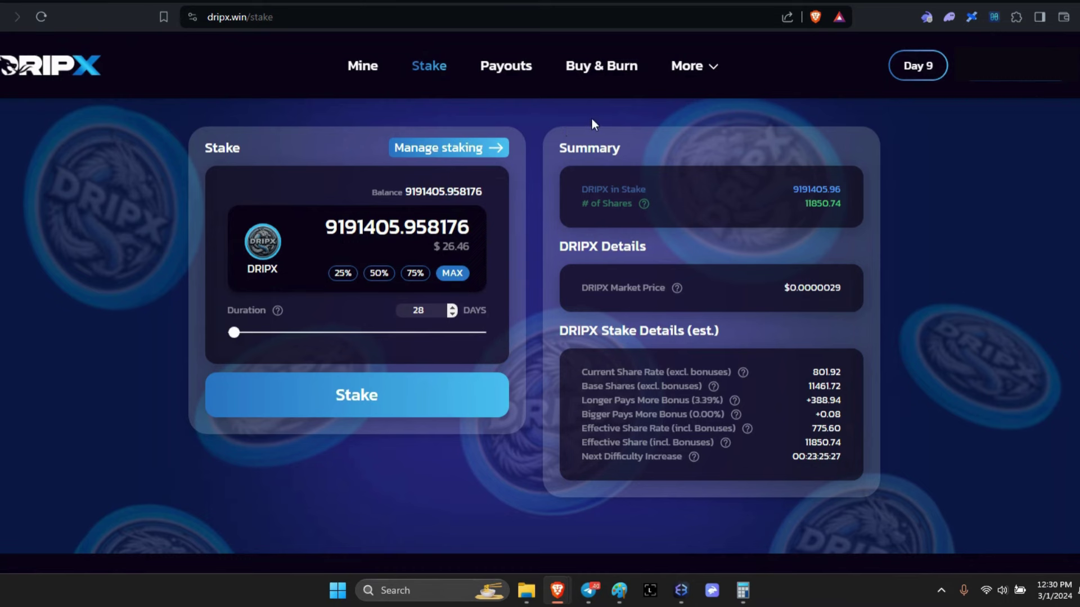
pyautogui.click(712, 66)
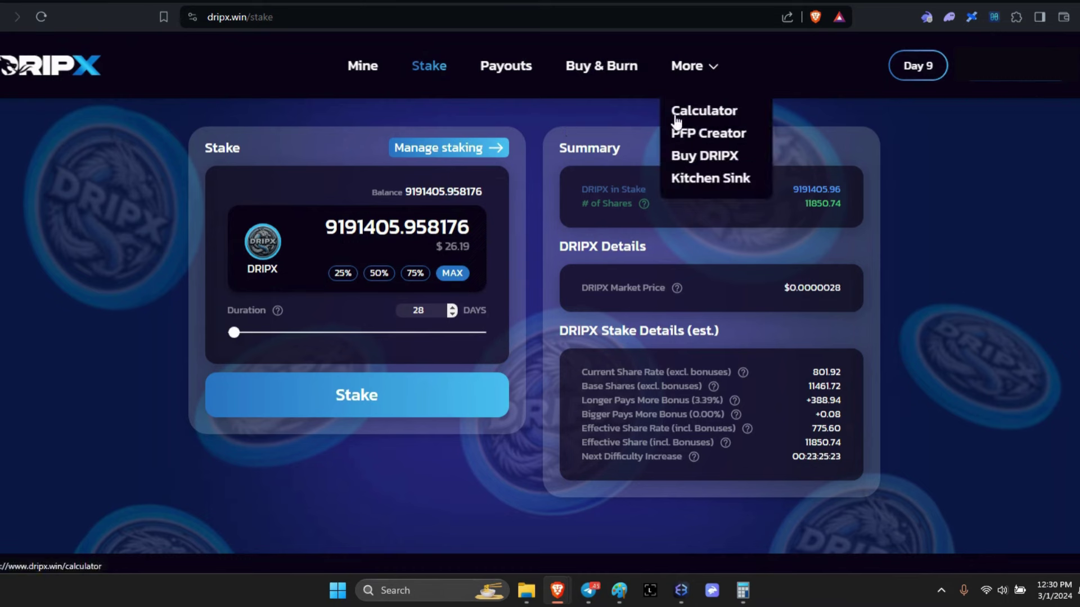
# Step: Open the Calculator and lower the Number of Miners by five
pyautogui.click(716, 110)
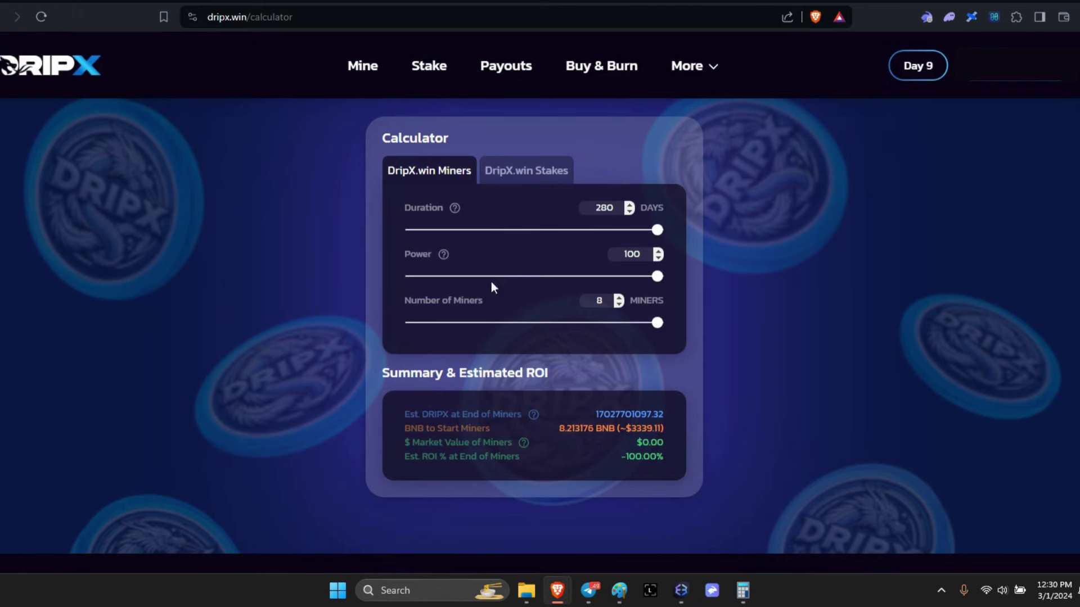
pyautogui.click(619, 304)
pyautogui.click(619, 305)
pyautogui.click(619, 304)
pyautogui.click(618, 305)
pyautogui.click(618, 304)
pyautogui.click(619, 304)
pyautogui.click(619, 304)
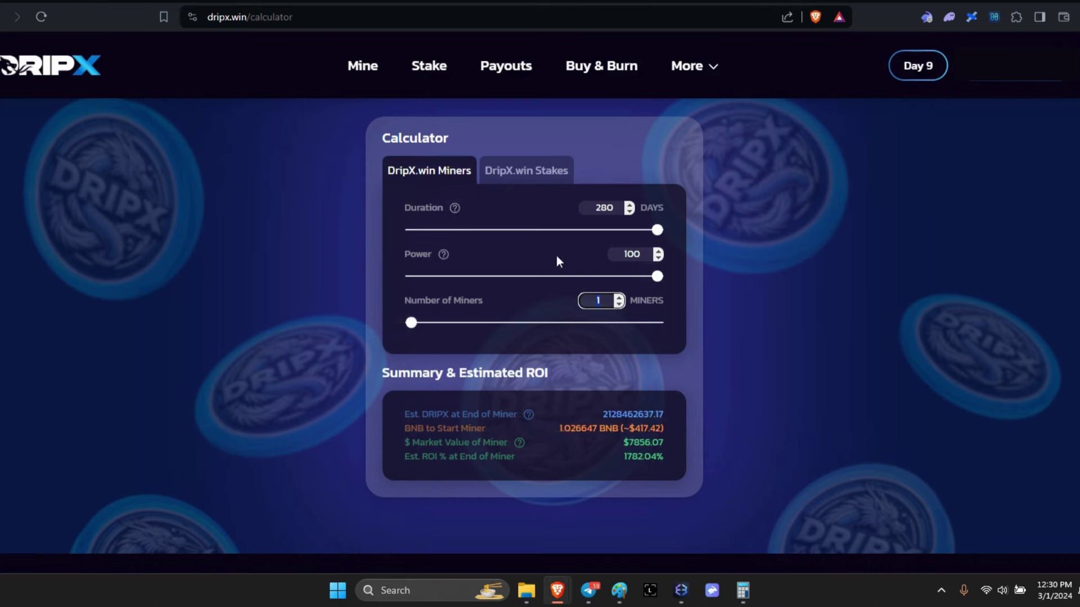
# Step: Estimate a 50,000,000 DRIPX stake on the DripX.win Stakes calculator tab
pyautogui.click(533, 172)
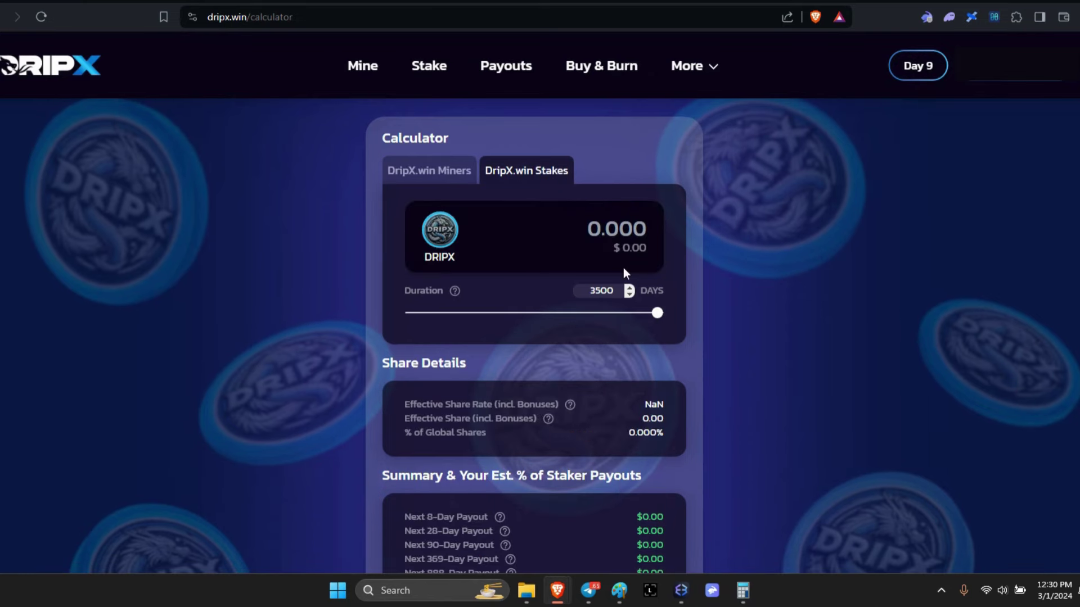
pyautogui.scroll(-1, 623, 267)
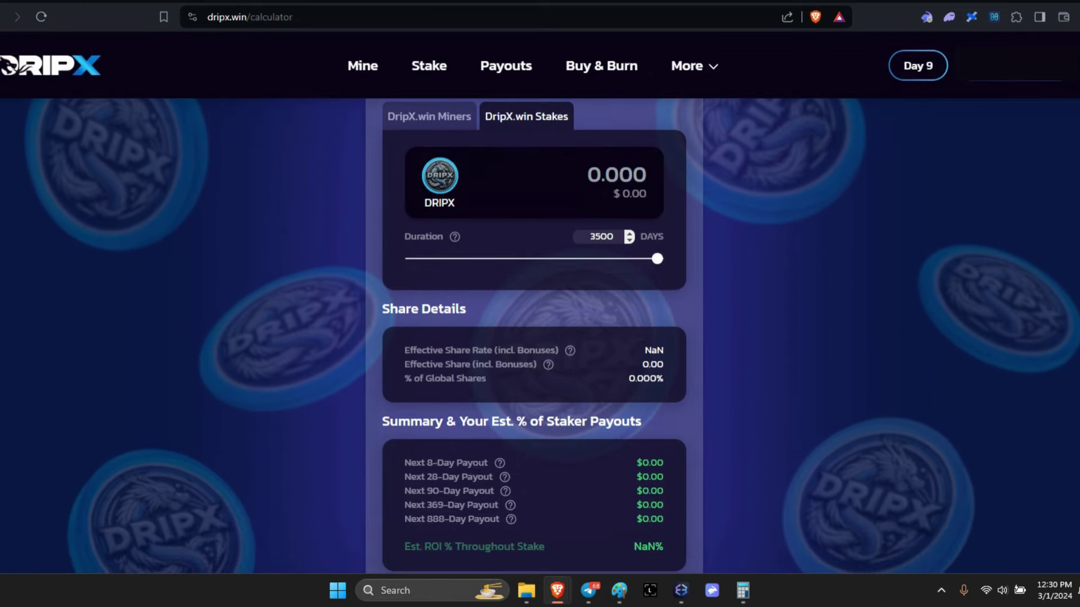
pyautogui.click(635, 178)
pyautogui.write('50000')
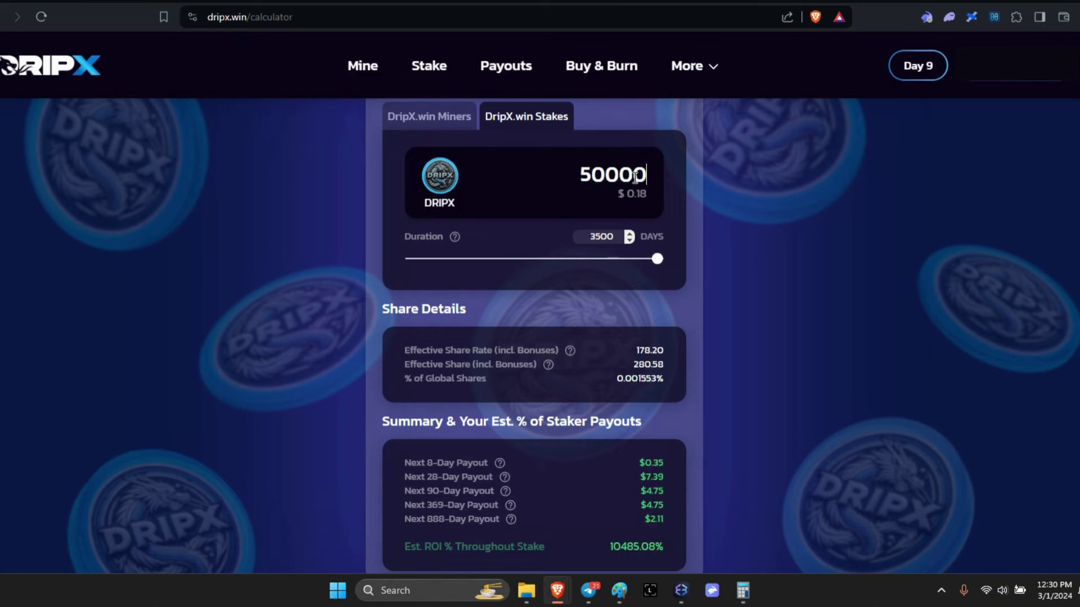
pyautogui.write('000')
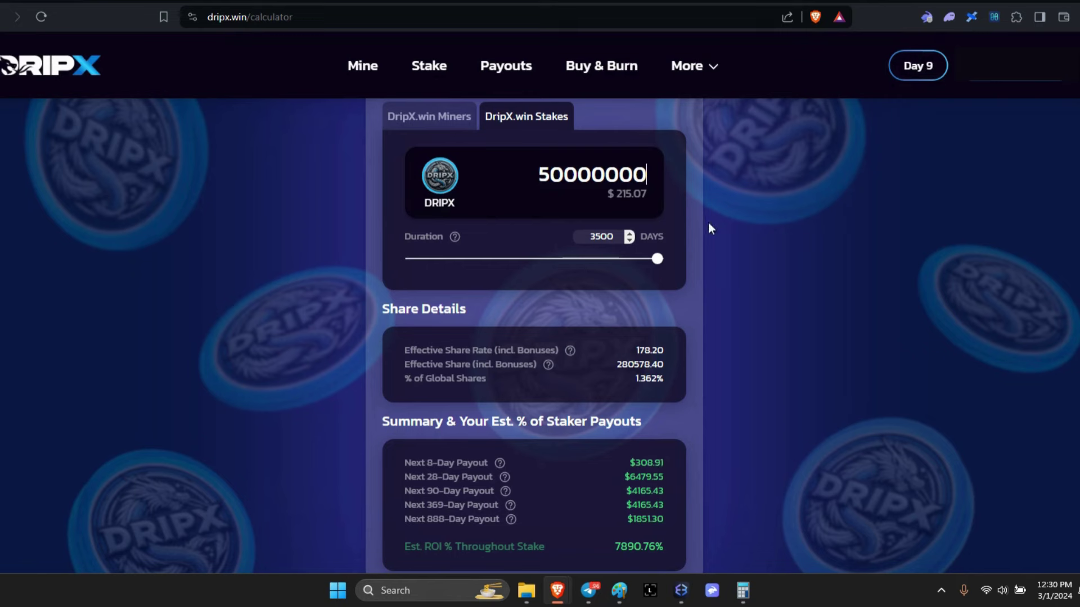
pyautogui.moveTo(712, 67)
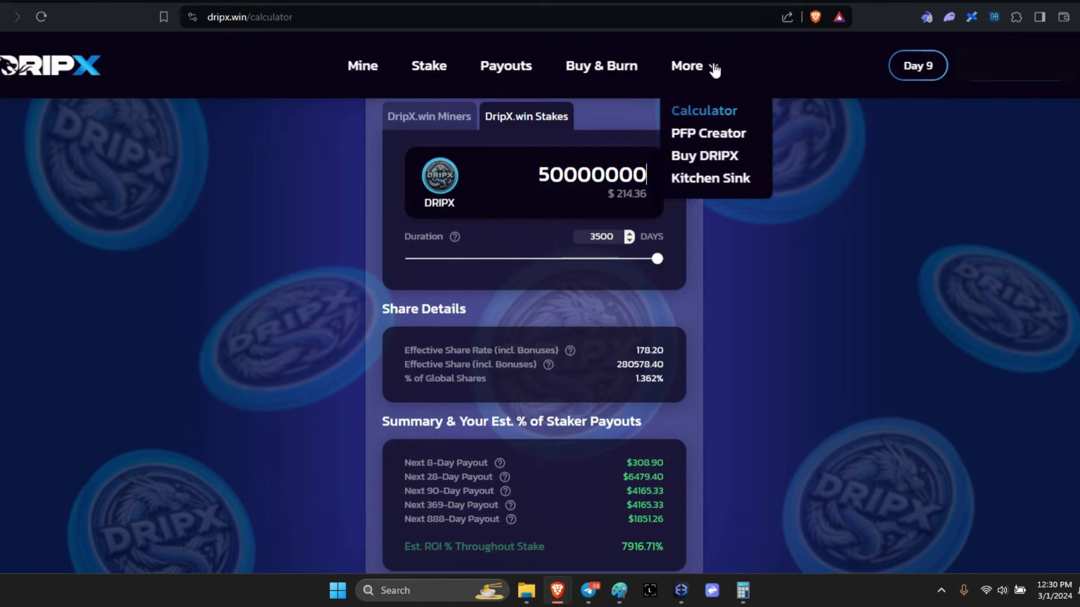
# Step: Open the PFP Creator page with its empty 100% profile-picture frame
pyautogui.click(706, 133)
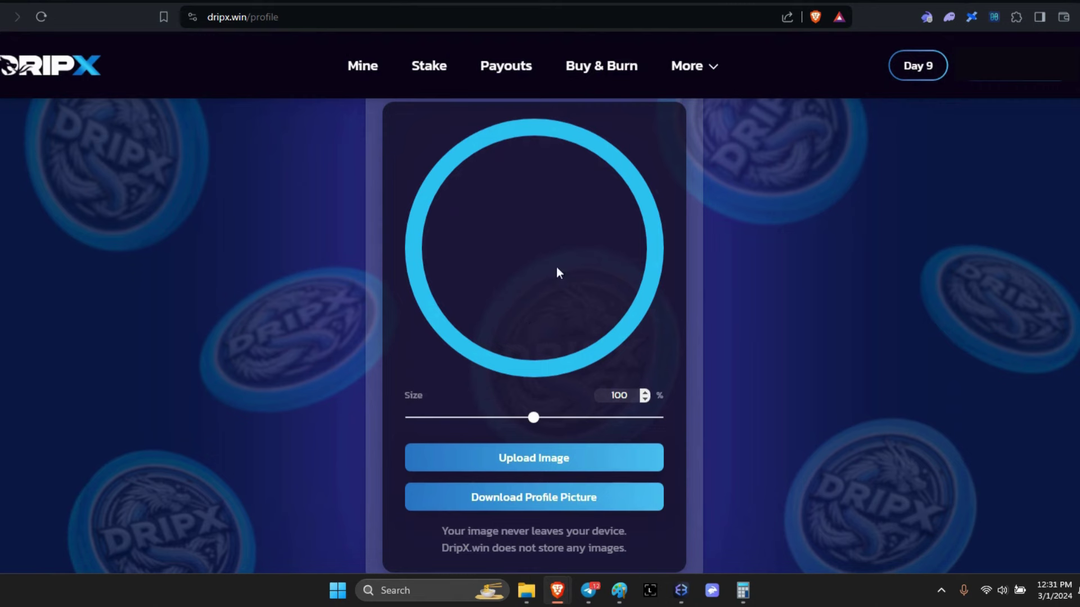
pyautogui.click(714, 68)
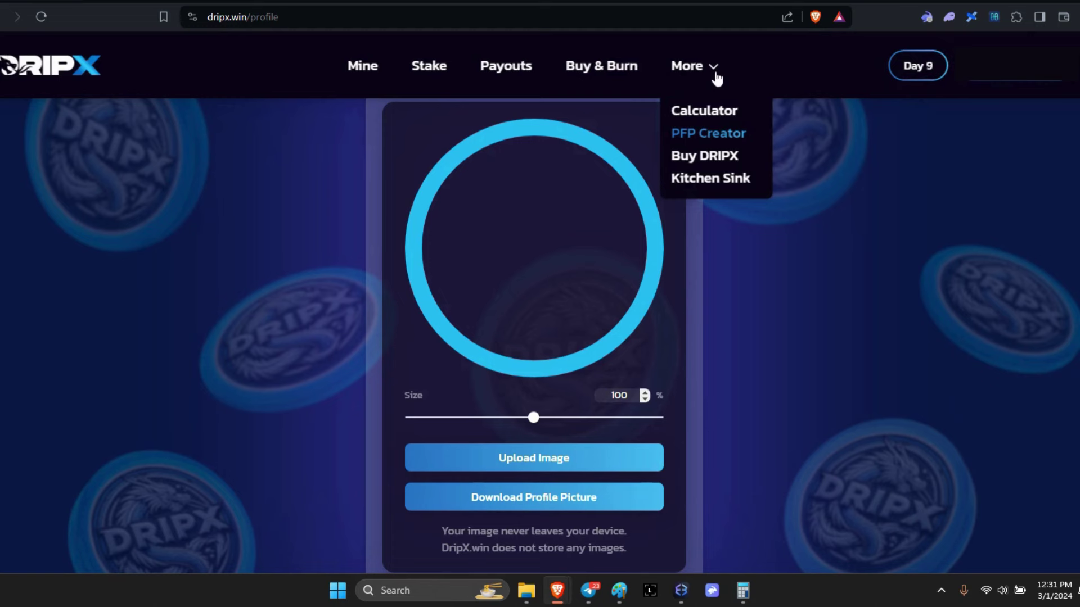